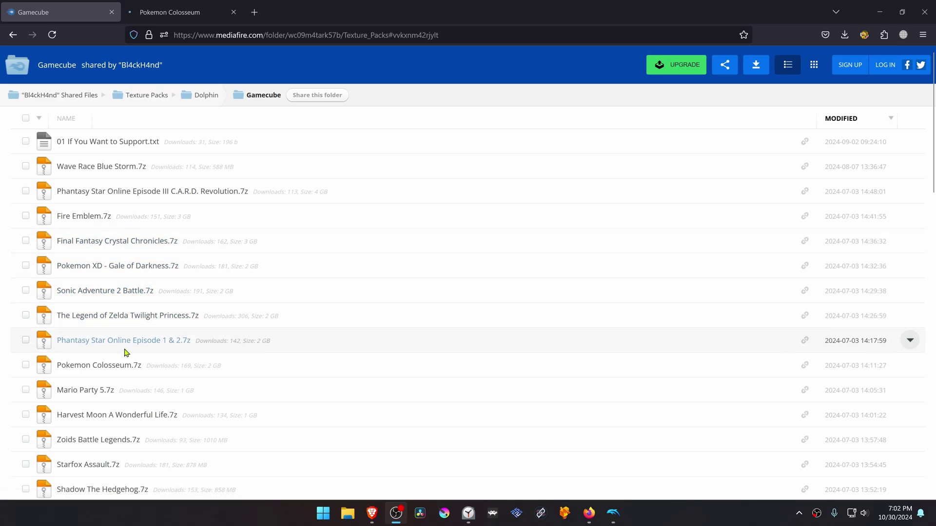
- Download the 1.51GB Pokemon Colosseum.7z archive from MediaFire and save it to the Desktop
left_click(176, 12)
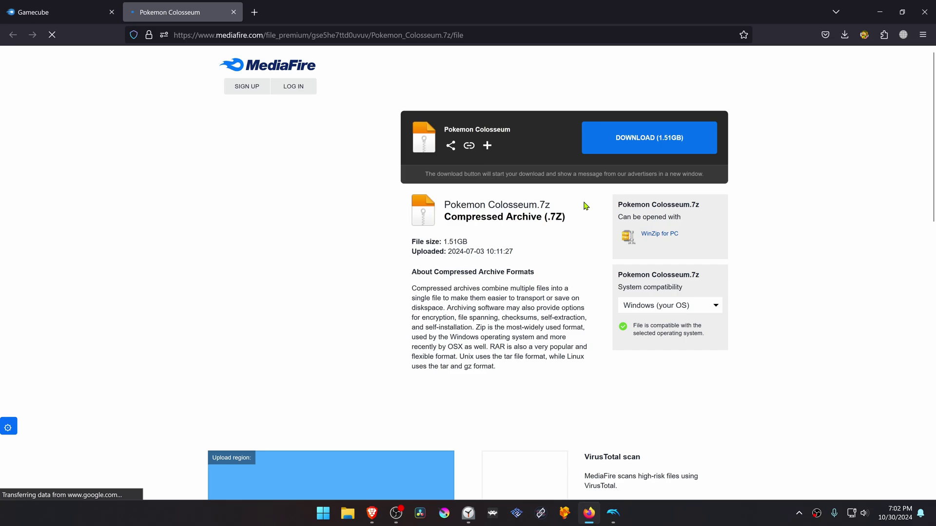
left_click(657, 143)
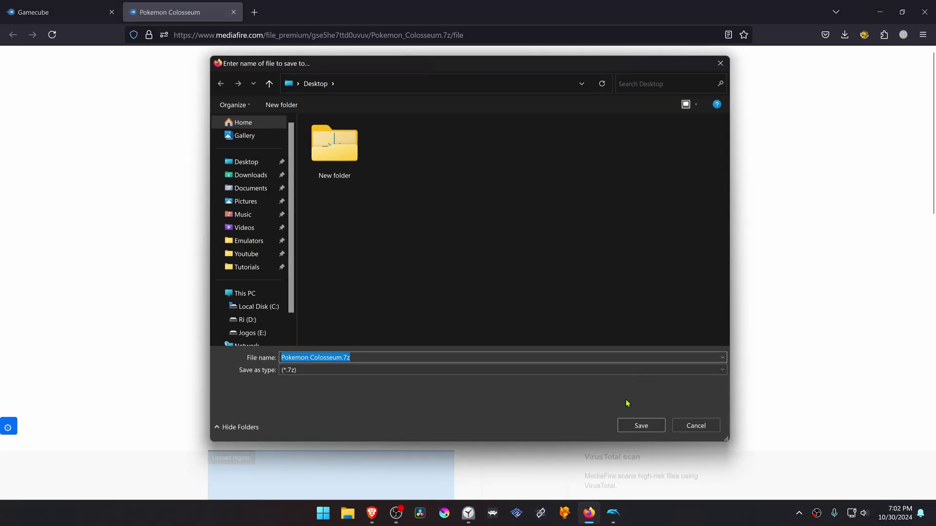
left_click(641, 426)
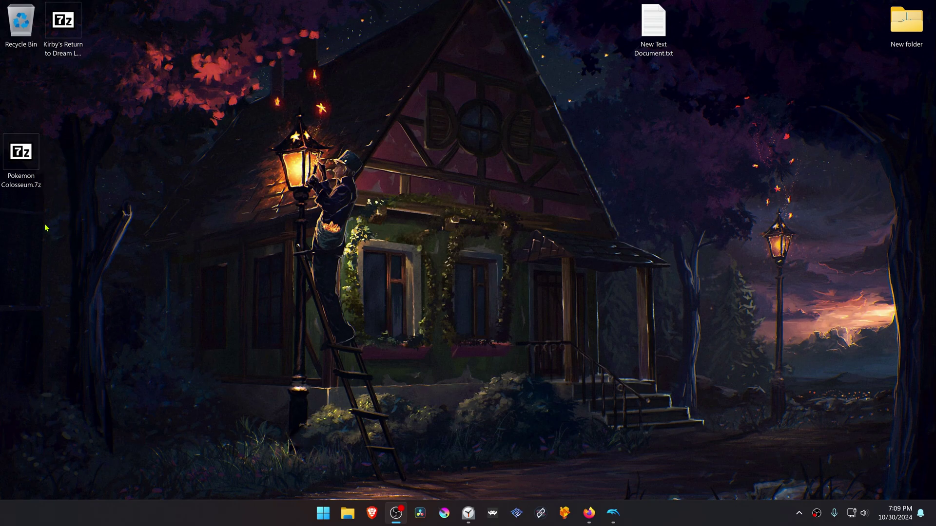
- Extract Pokemon Colosseum.7z onto the desktop with 7-Zip Extract Here, then cut its GC6E01 folder
right_click(28, 160)
mouse_move(54, 205)
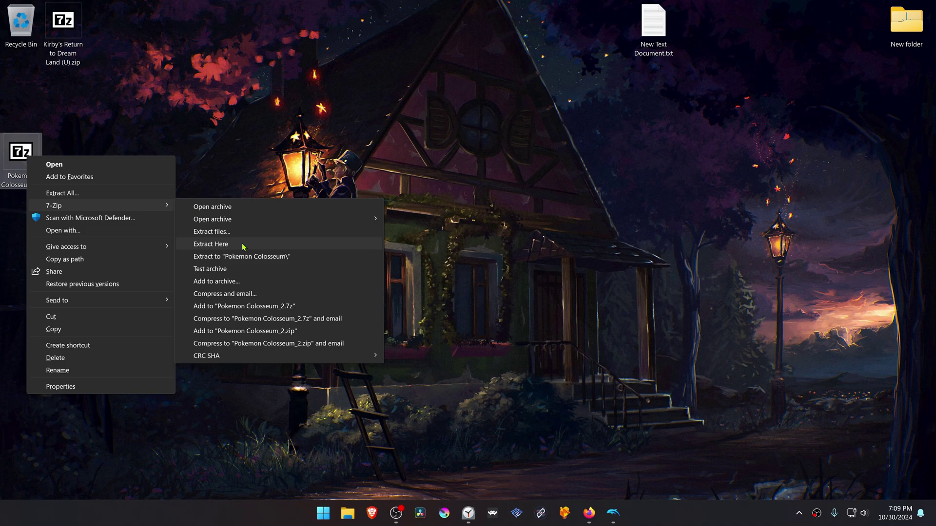
left_click(243, 247)
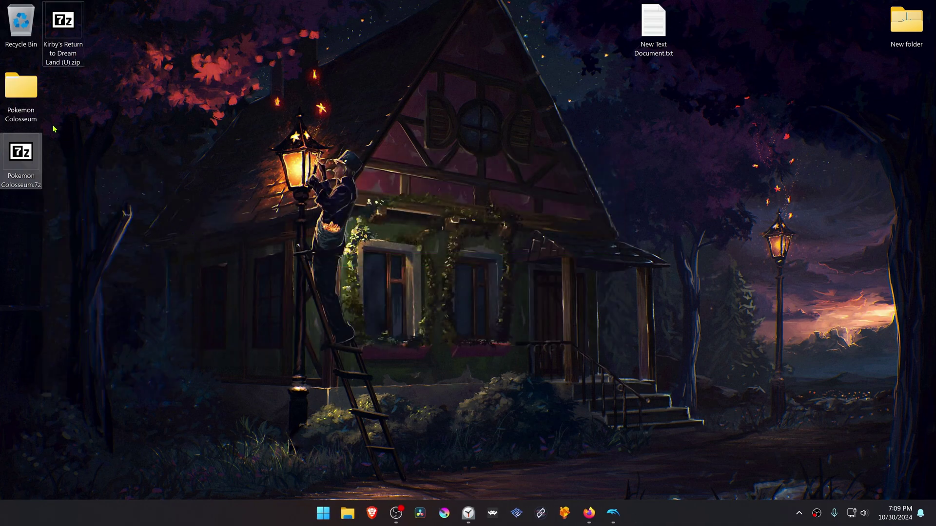
double_click(22, 92)
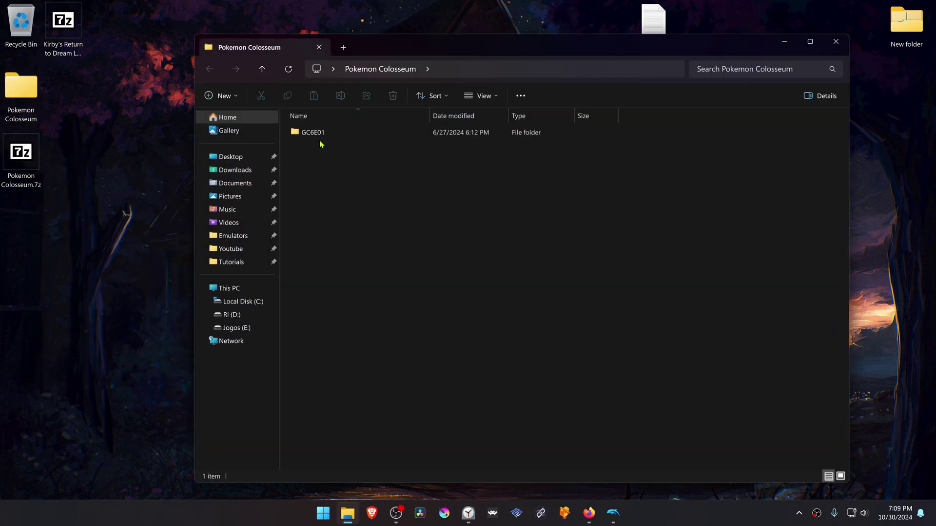
left_click(314, 135)
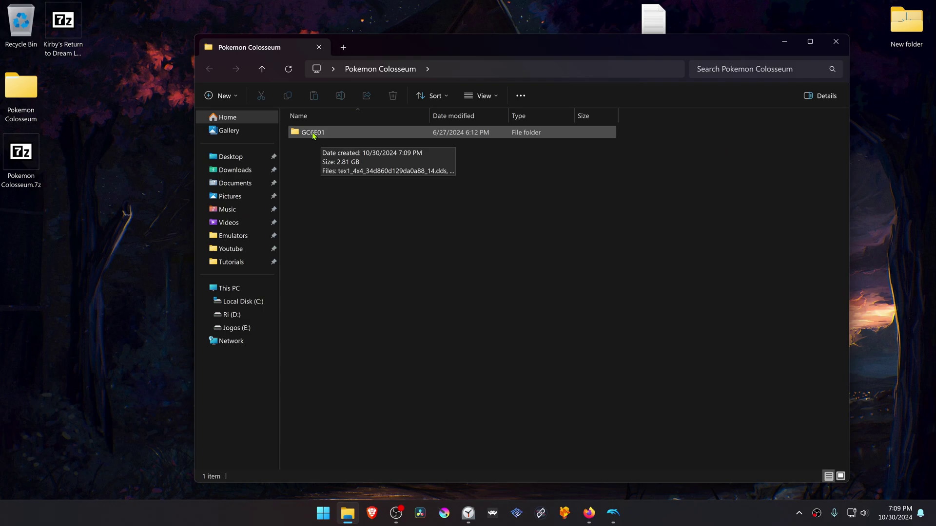
right_click(313, 135)
left_click(325, 145)
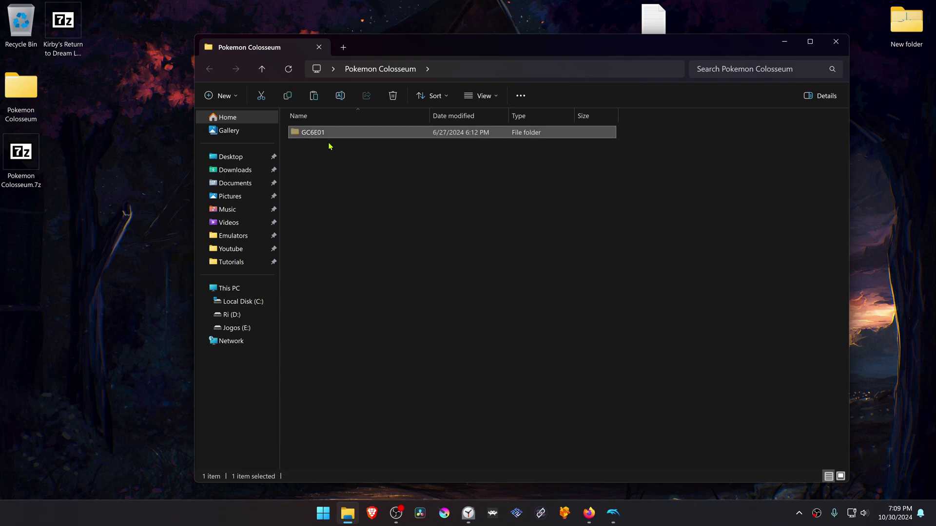
left_click(836, 41)
- Paste the GC6E01 folder into Dolphin's User\Load\Textures folder, opened via File > Open User Folder
left_click(613, 512)
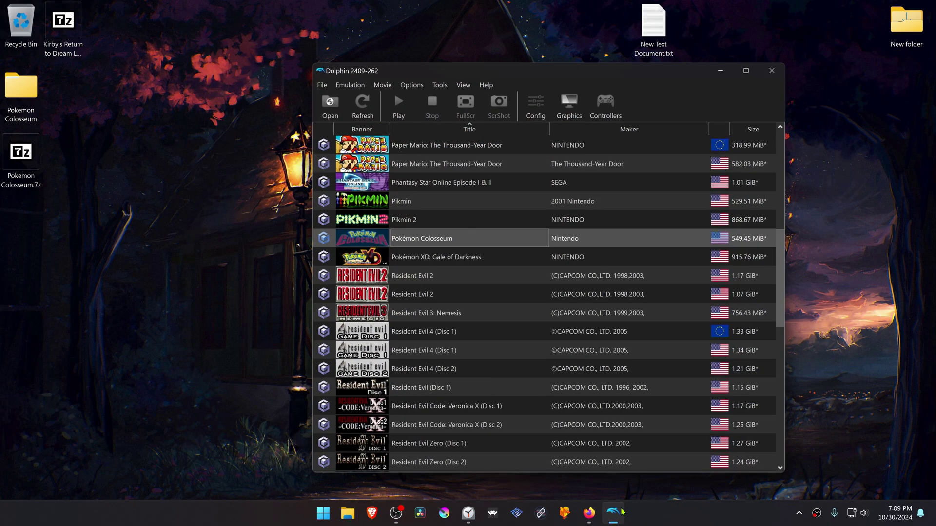
left_click(322, 85)
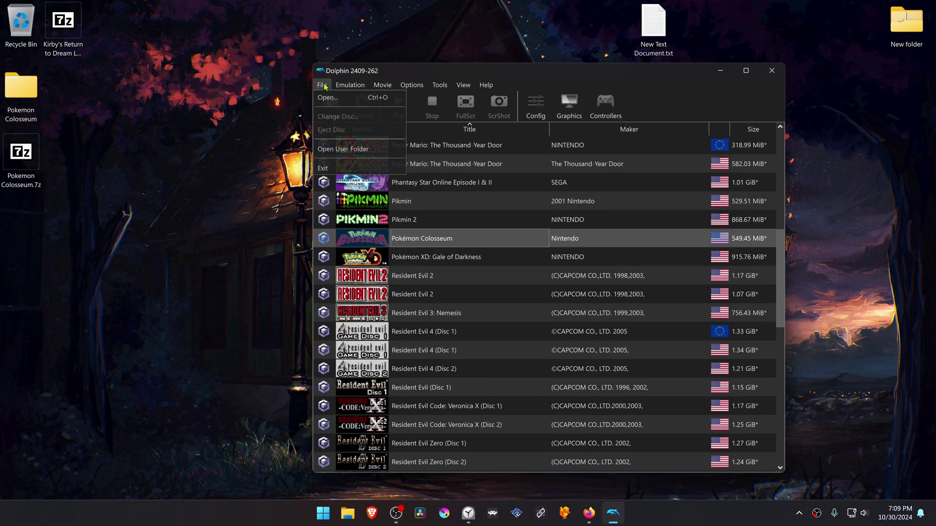
left_click(379, 151)
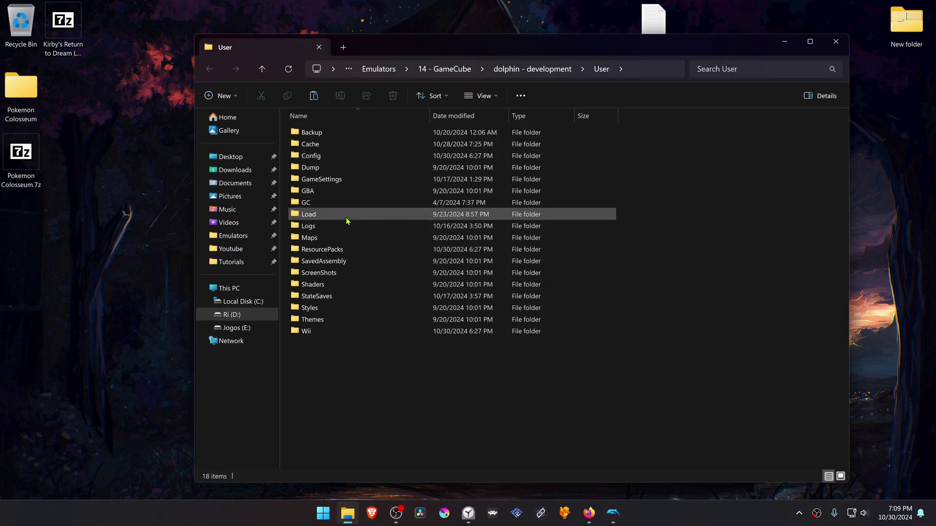
double_click(347, 219)
double_click(333, 172)
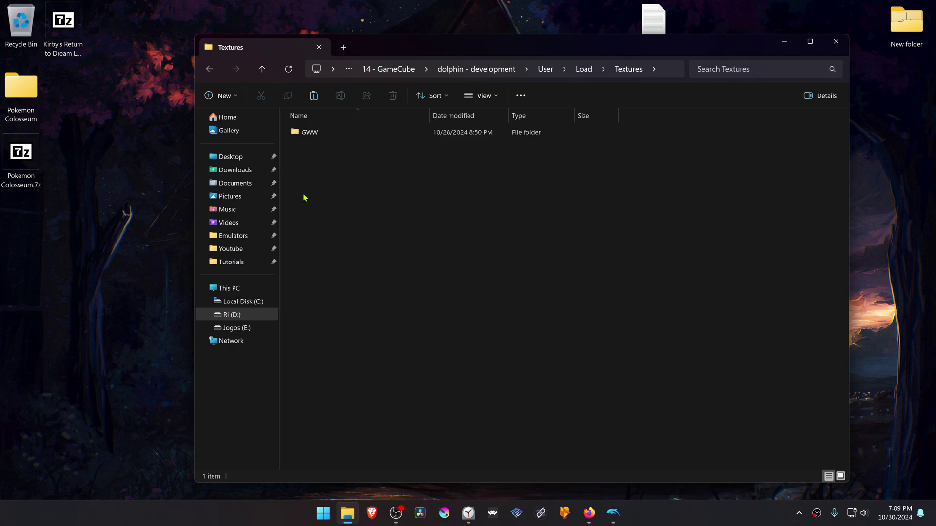
key("ctrl+v")
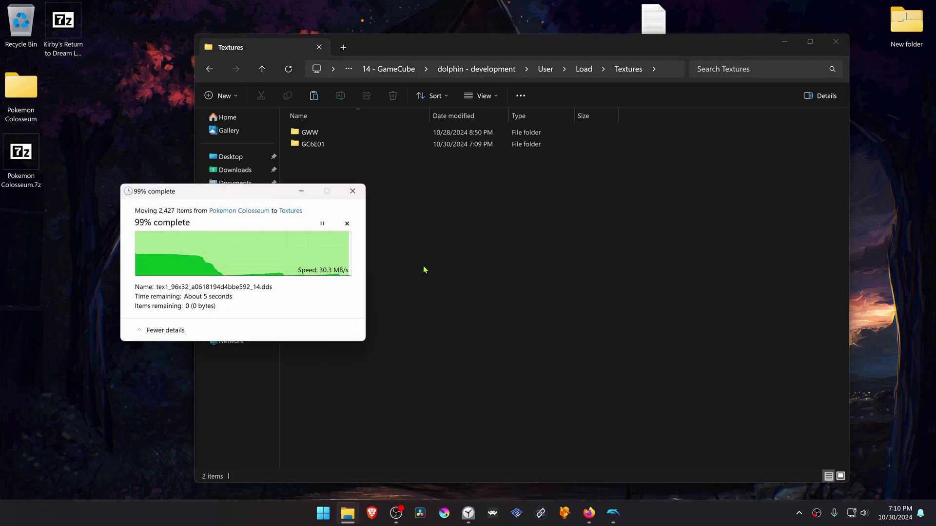
left_click(613, 512)
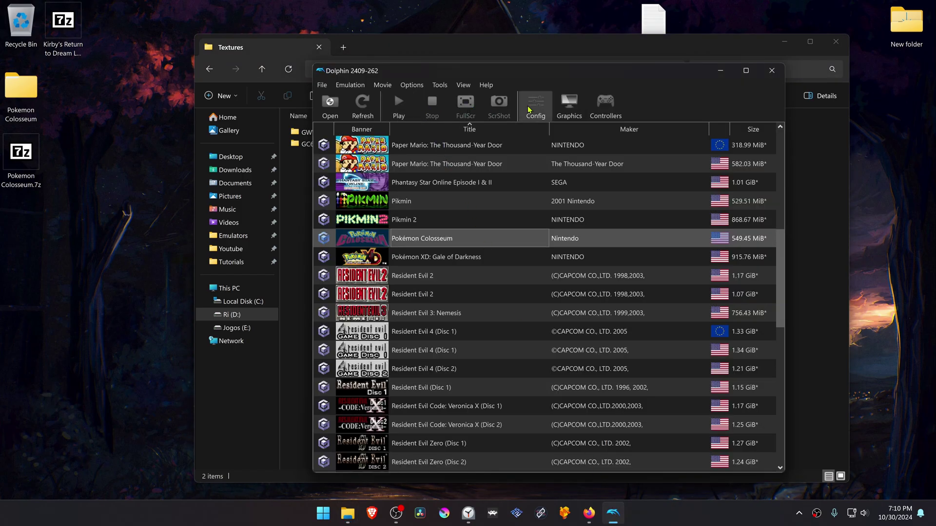
- Set Internal Resolution to 6x Native (3840x3168) and check Load Custom Textures in Graphics
left_click(568, 109)
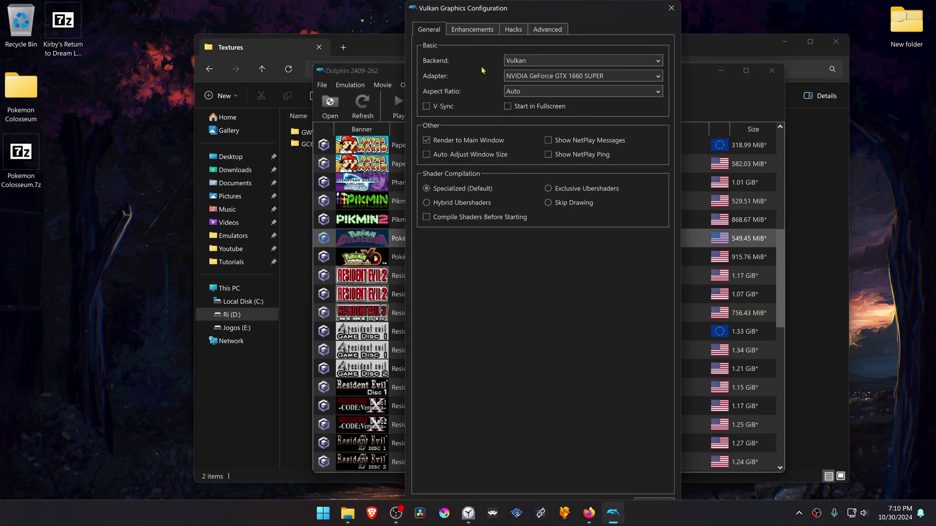
left_click(484, 31)
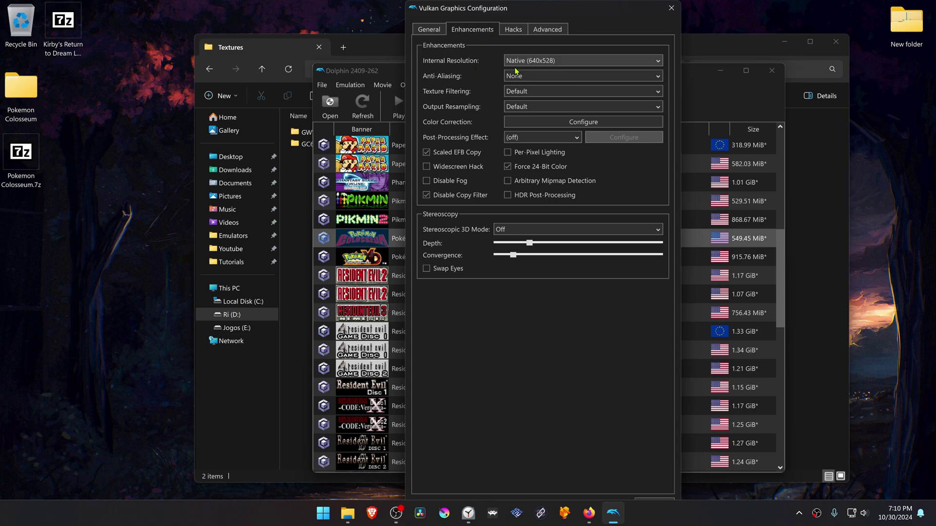
left_click(554, 63)
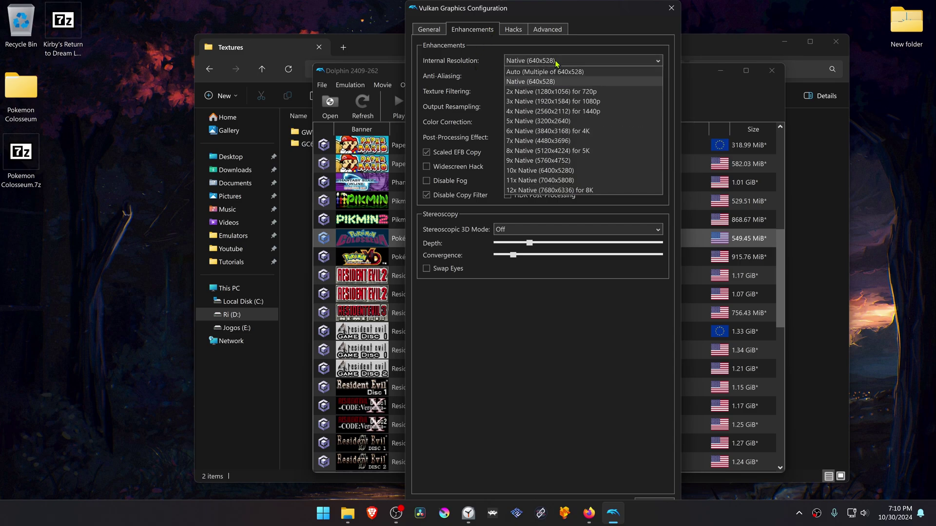
left_click(607, 132)
left_click(559, 32)
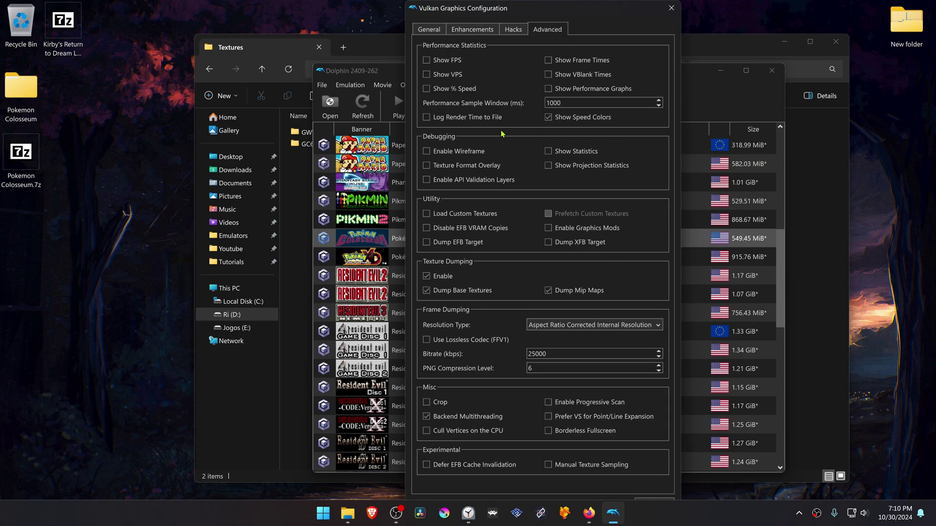
left_click(465, 215)
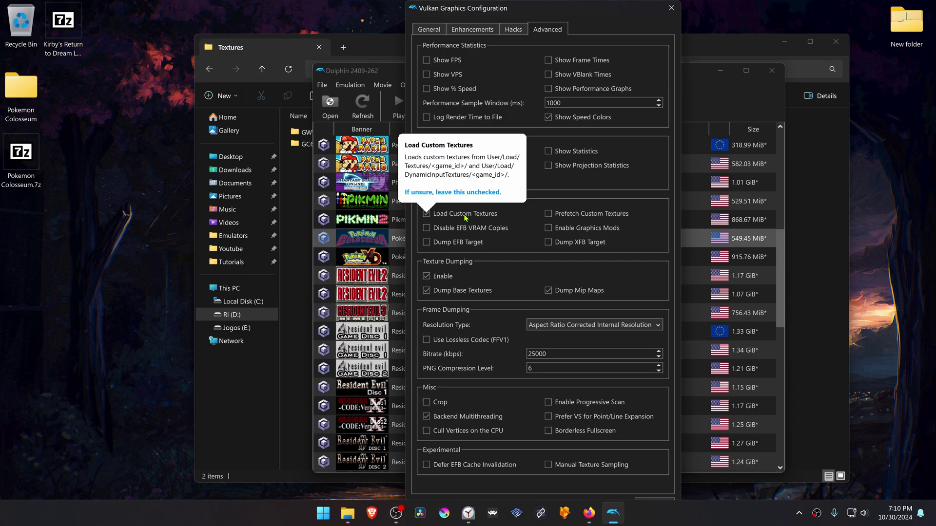
- Close the Graphics Configuration window and start Pokémon Colosseum from the game list
left_click(671, 9)
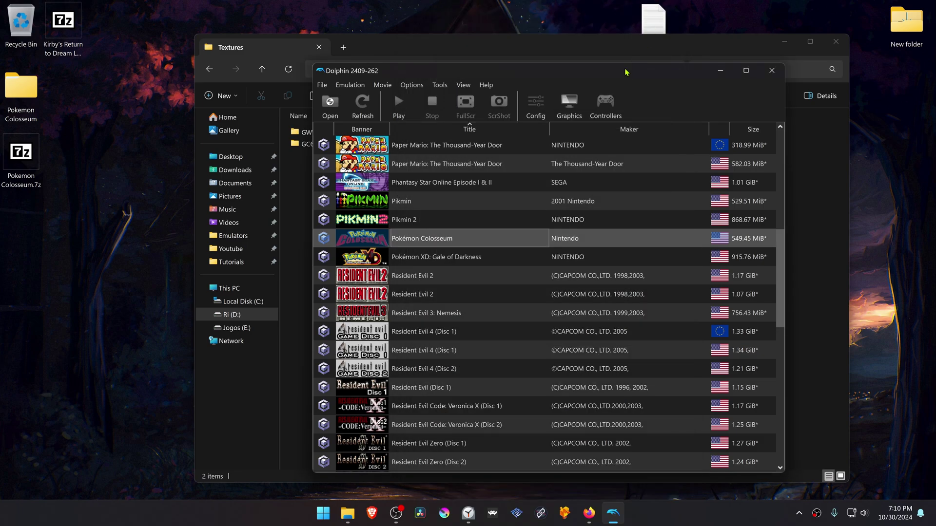
double_click(482, 238)
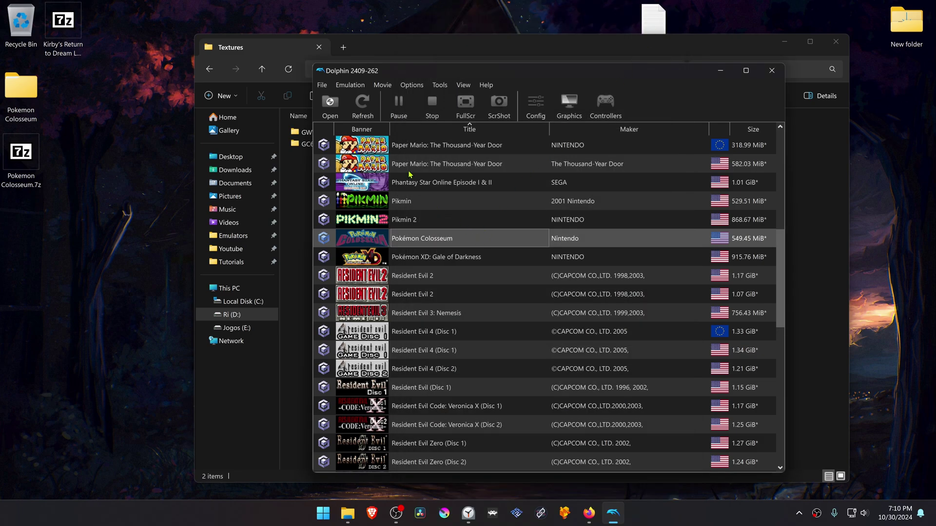